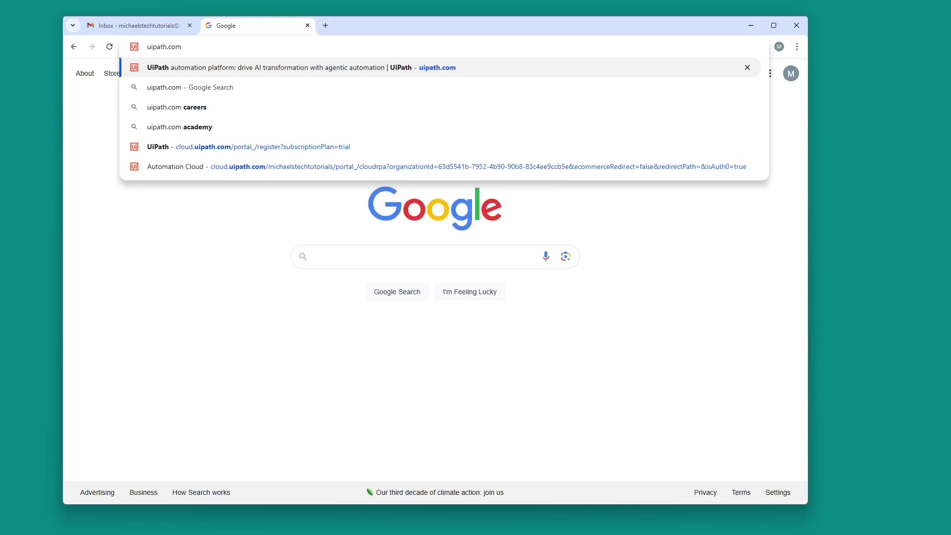
# - Load uipath.com and go from the free trial sign-up to the Automation Cloud for Community registration page
pyautogui.press('Return')
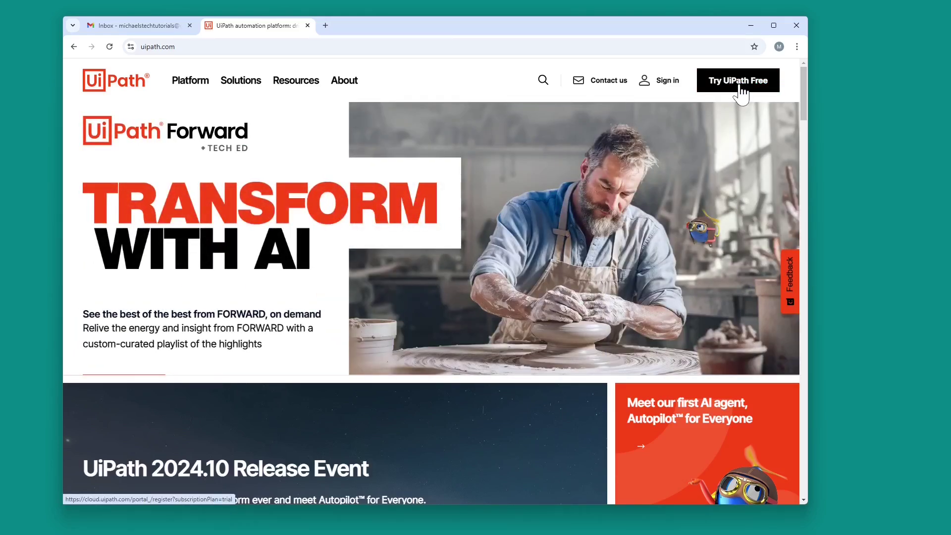
pyautogui.click(736, 85)
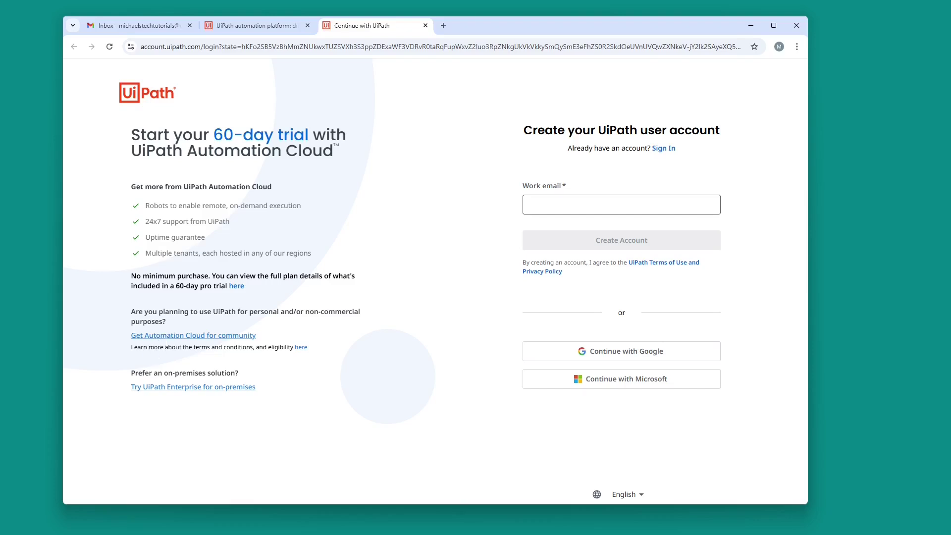
pyautogui.click(220, 337)
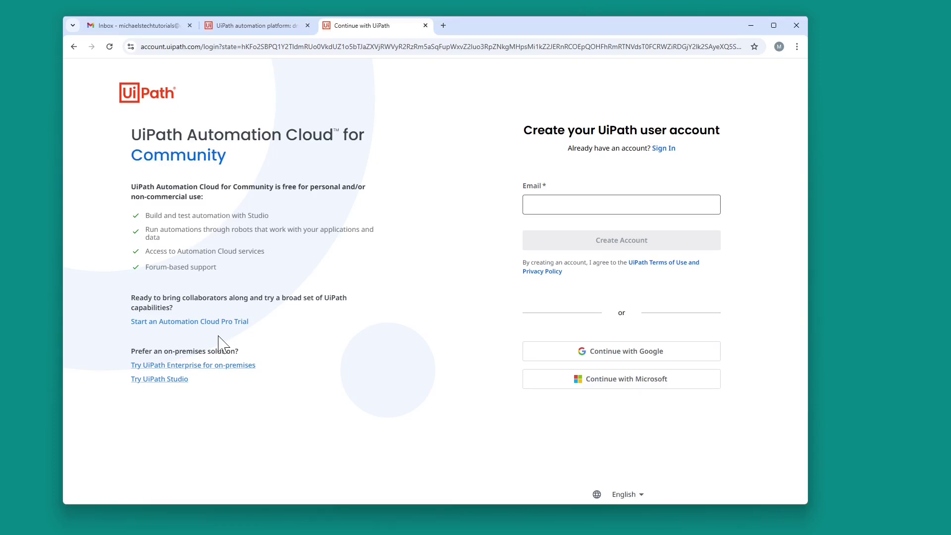
# - Register for UiPath Community with the Google account from the Gmail inbox and continue into the existing organization
pyautogui.click(143, 27)
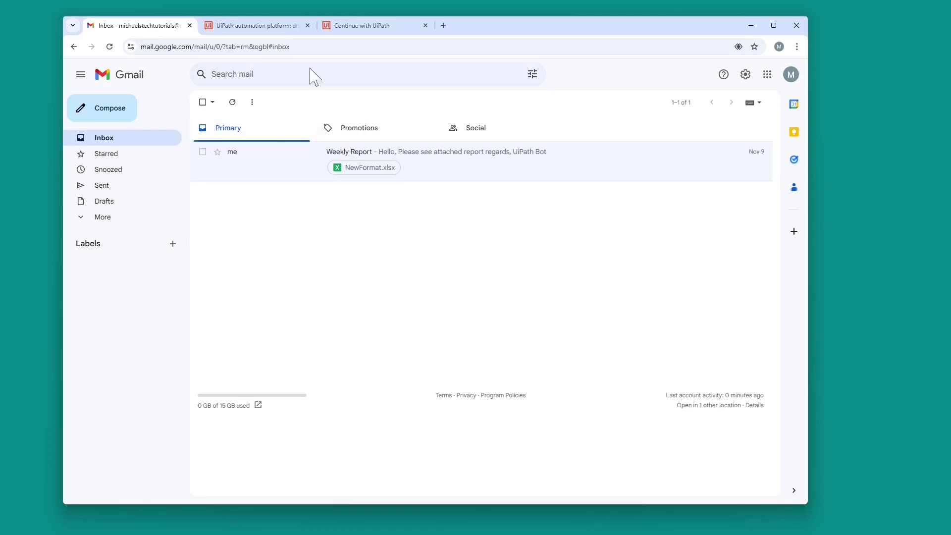
pyautogui.click(358, 31)
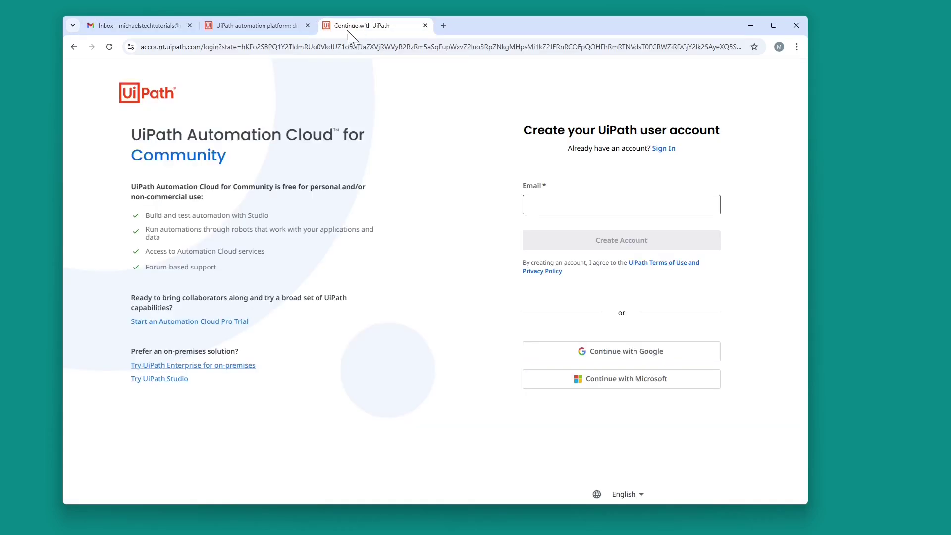
pyautogui.click(622, 352)
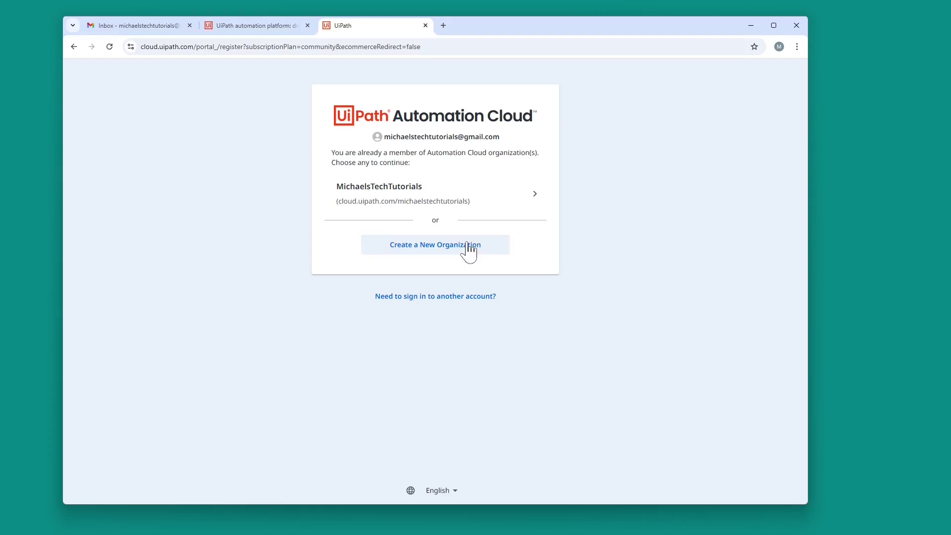
pyautogui.click(466, 203)
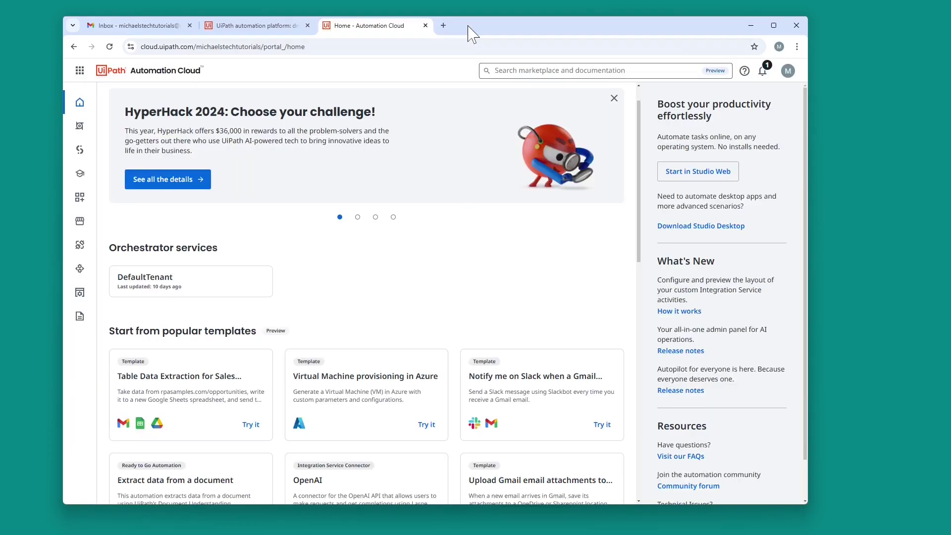
# - Download the Studio Desktop installer from the Automation Cloud home page
pyautogui.hotkey('ctrl', 'l')
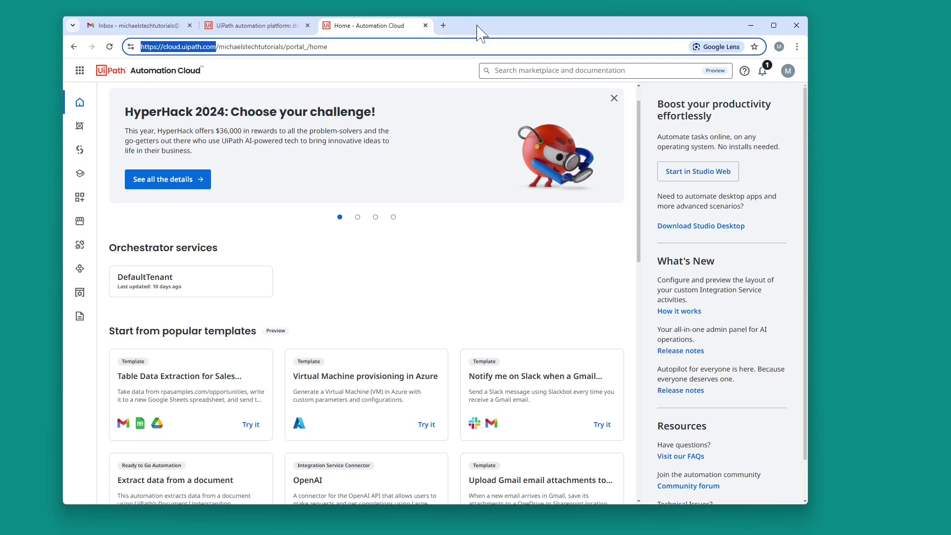
pyautogui.press('Right')
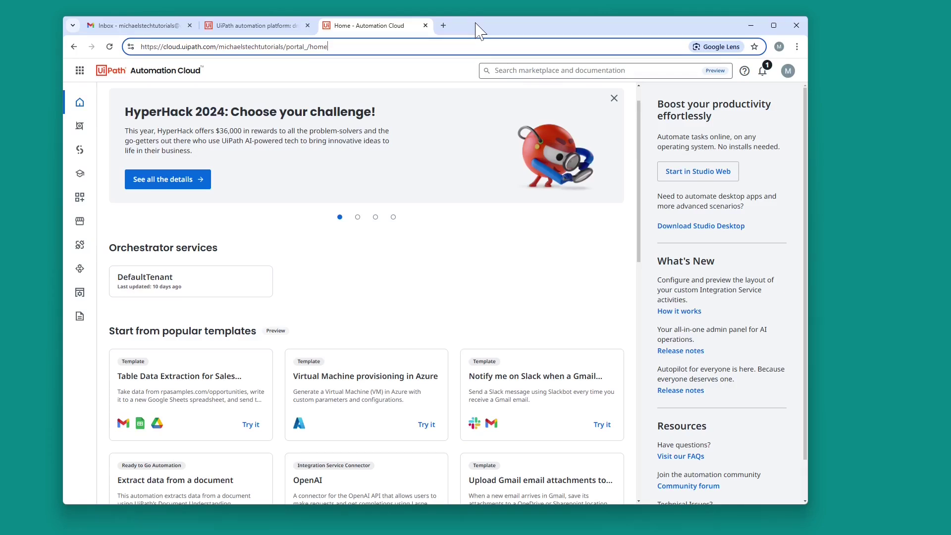
pyautogui.click(696, 231)
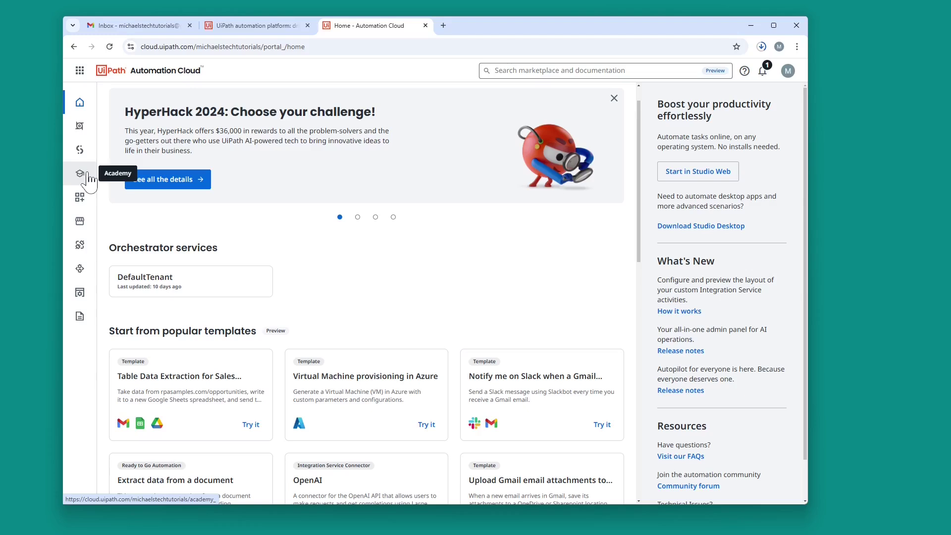
pyautogui.click(82, 128)
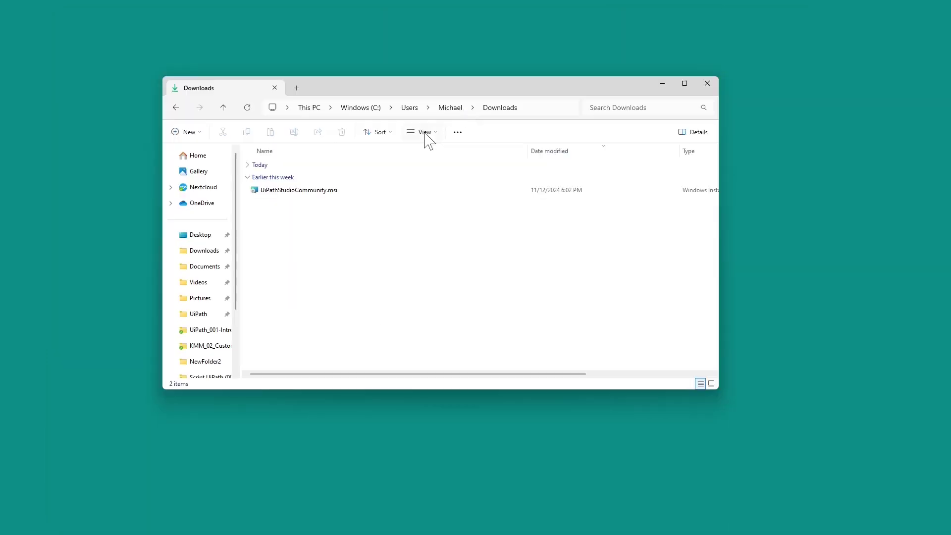
# - Run UiPathStudioCommunity.msi as a Quick installation, accepting the license terms and force-closing Edge to install its extension
pyautogui.doubleClick(293, 198)
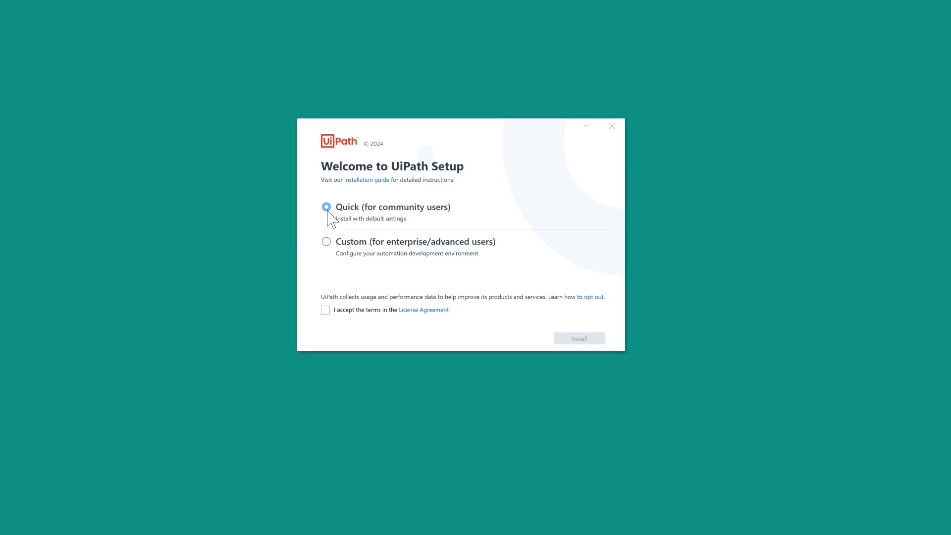
pyautogui.click(325, 310)
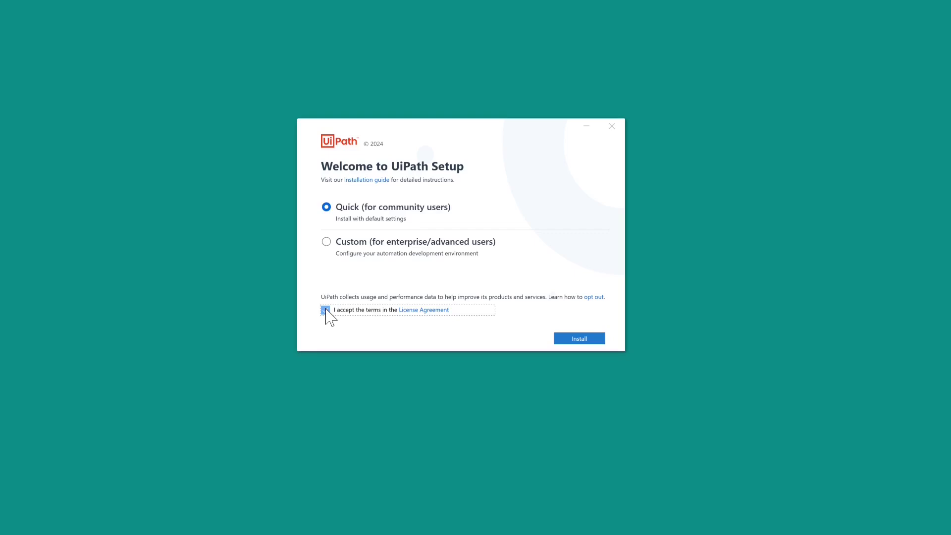
pyautogui.click(325, 310)
pyautogui.click(583, 341)
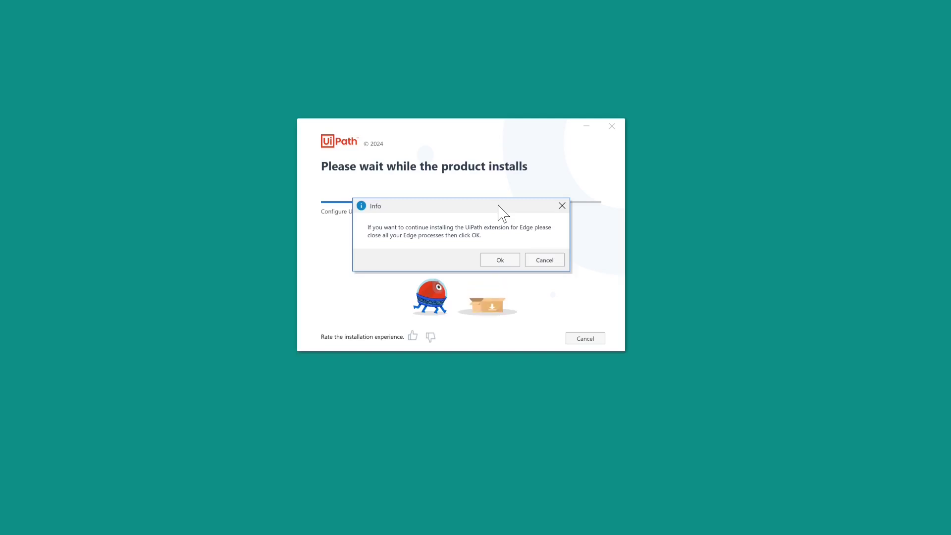
pyautogui.click(502, 260)
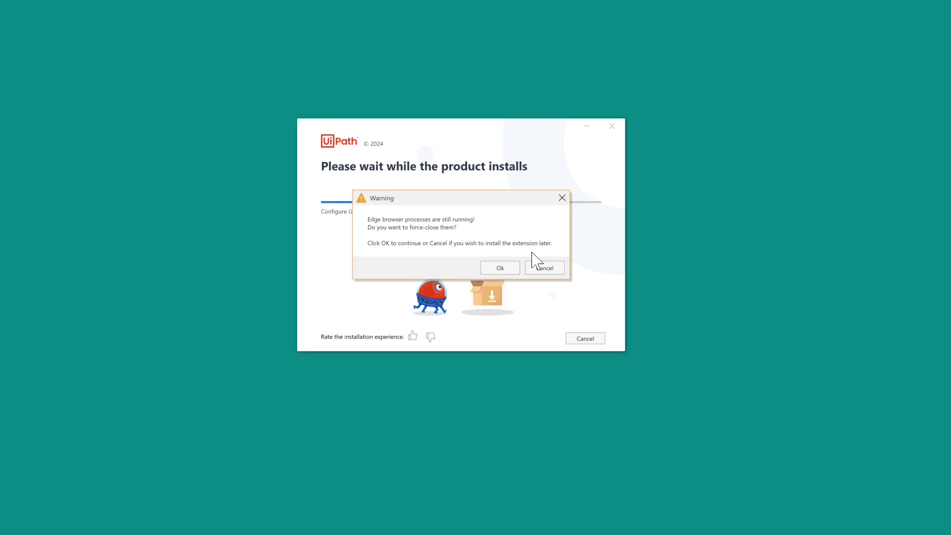
pyautogui.click(500, 268)
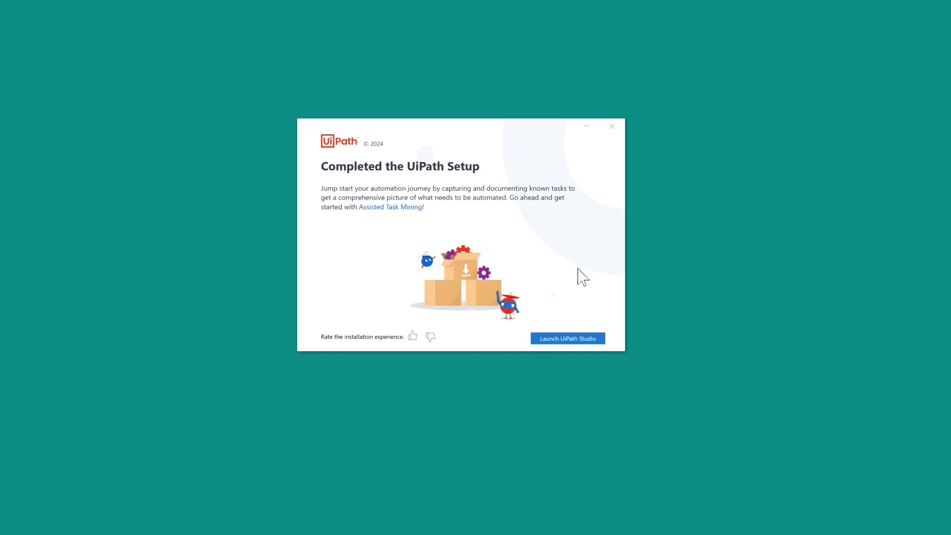
# - Launch UiPath Studio from the finished setup, sign in to the cloud service and choose the UiPath Studio profile
pyautogui.click(578, 339)
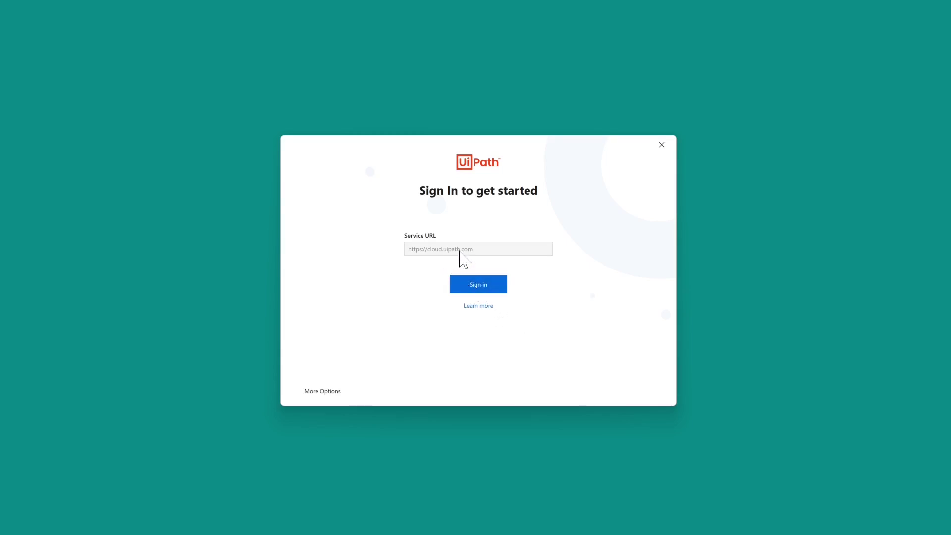
pyautogui.click(471, 289)
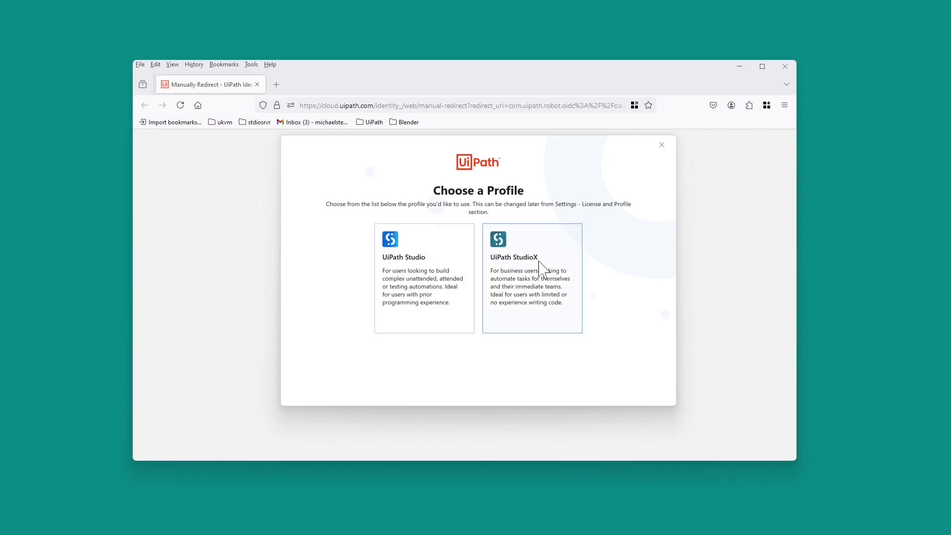
pyautogui.click(406, 247)
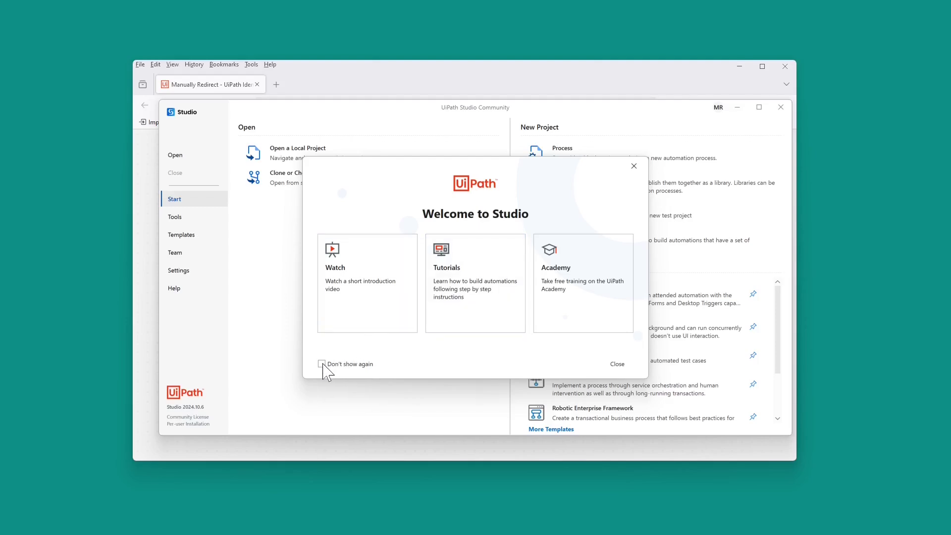
# - Dismiss the Welcome to Studio dialog with "Don't show again" enabled and close the getting-started tip
pyautogui.click(322, 364)
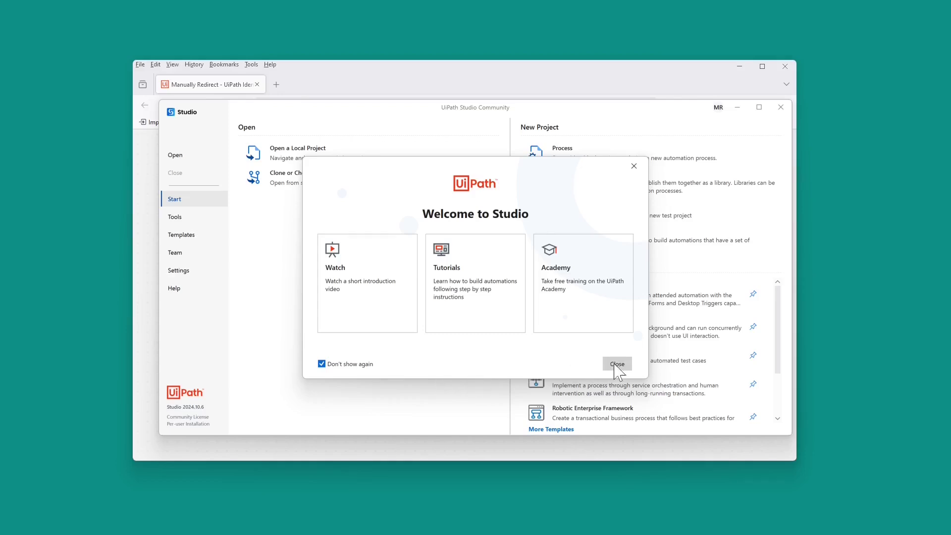
pyautogui.click(617, 364)
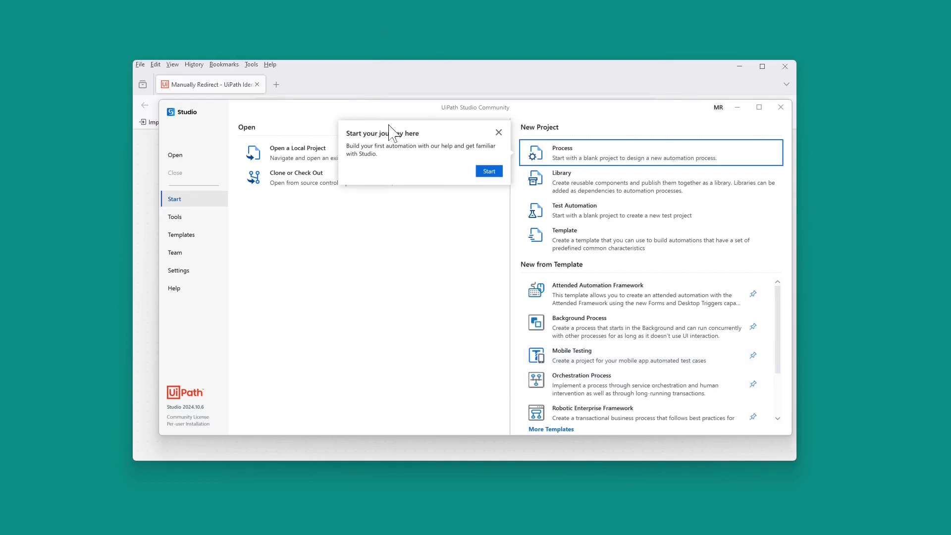
pyautogui.click(499, 133)
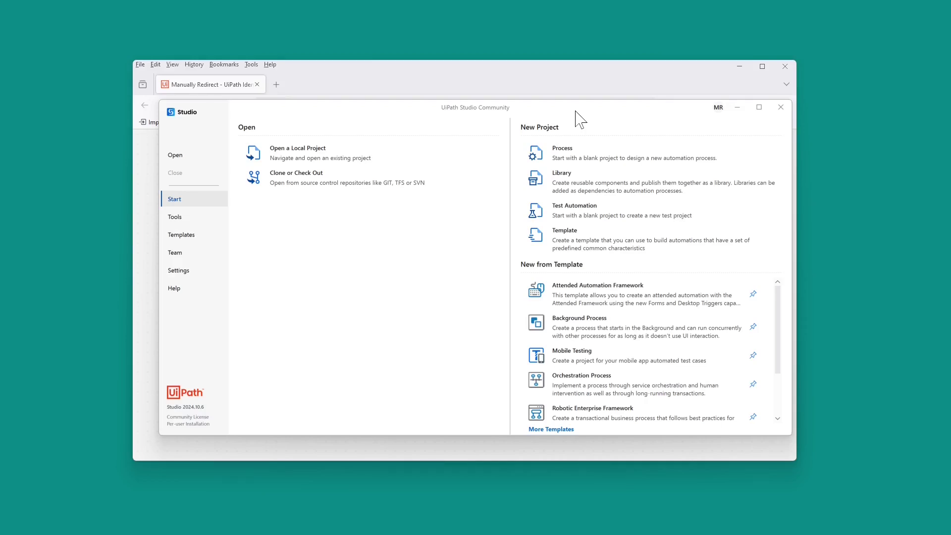
# - Find and open UiPath Assistant through Windows search, check its connection and license status, and minimize it
pyautogui.moveTo(353, 533)
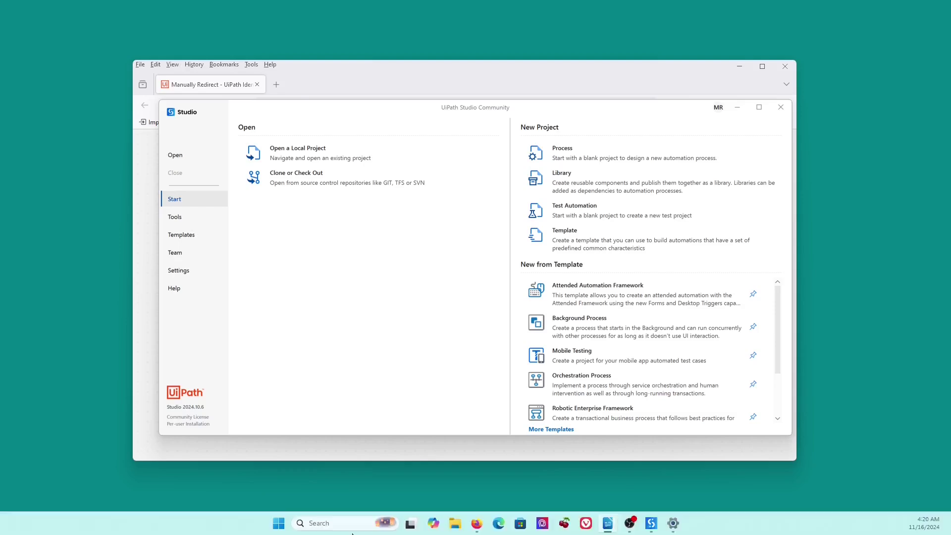
pyautogui.click(316, 524)
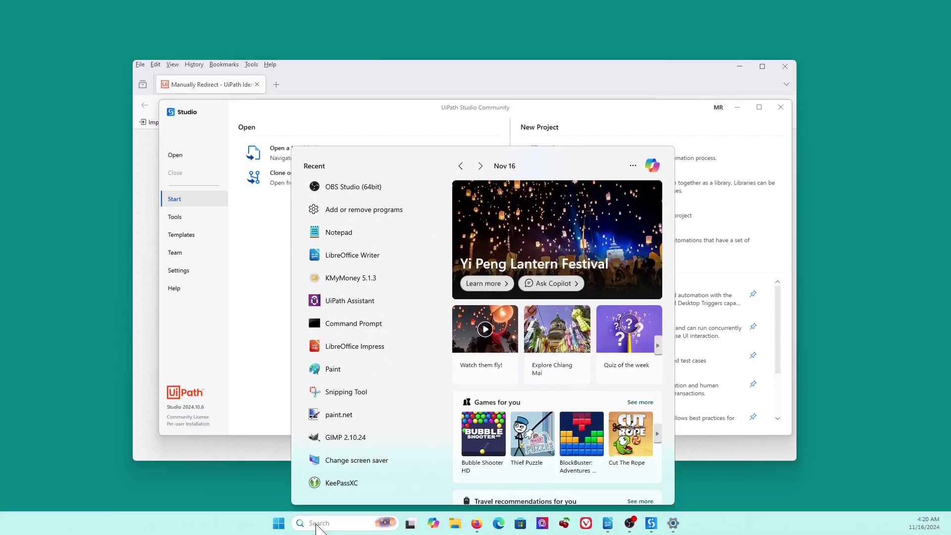
pyautogui.write('assistan')
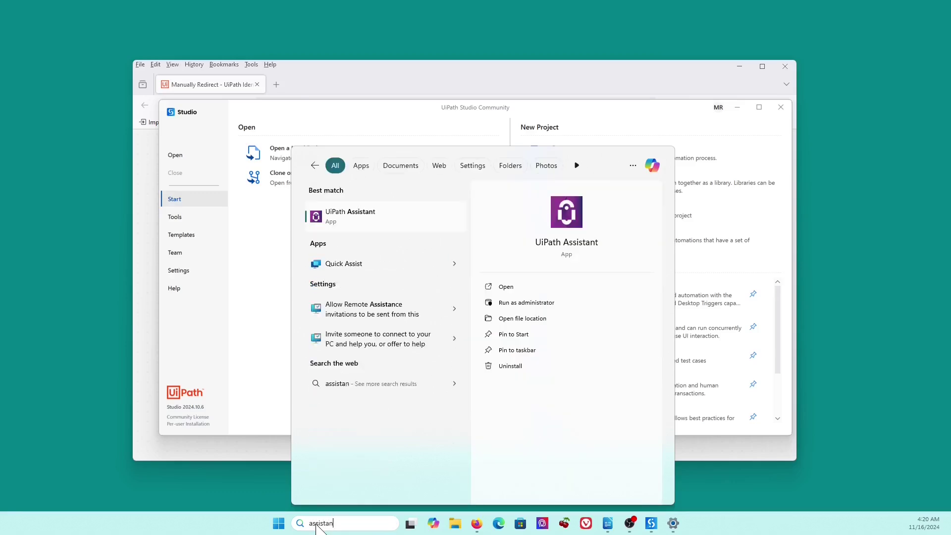
pyautogui.write('t')
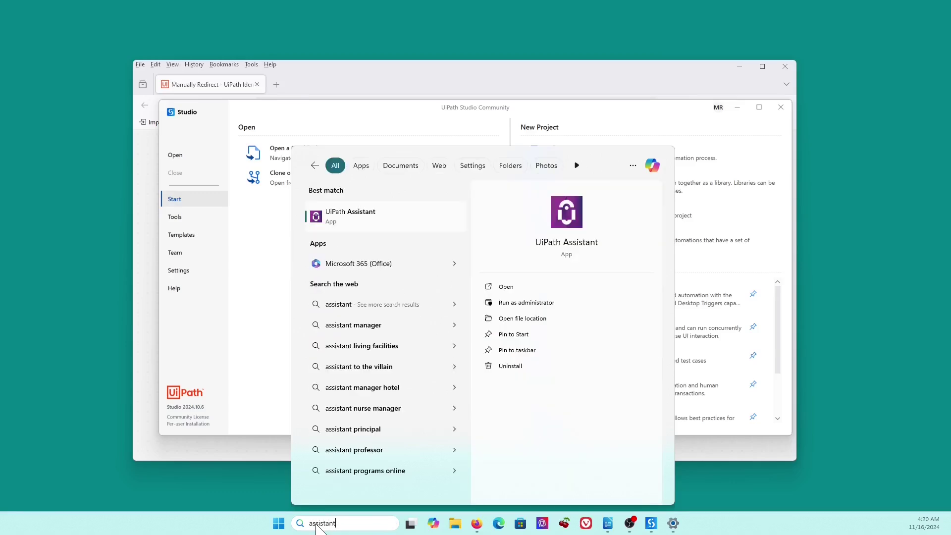
pyautogui.click(329, 218)
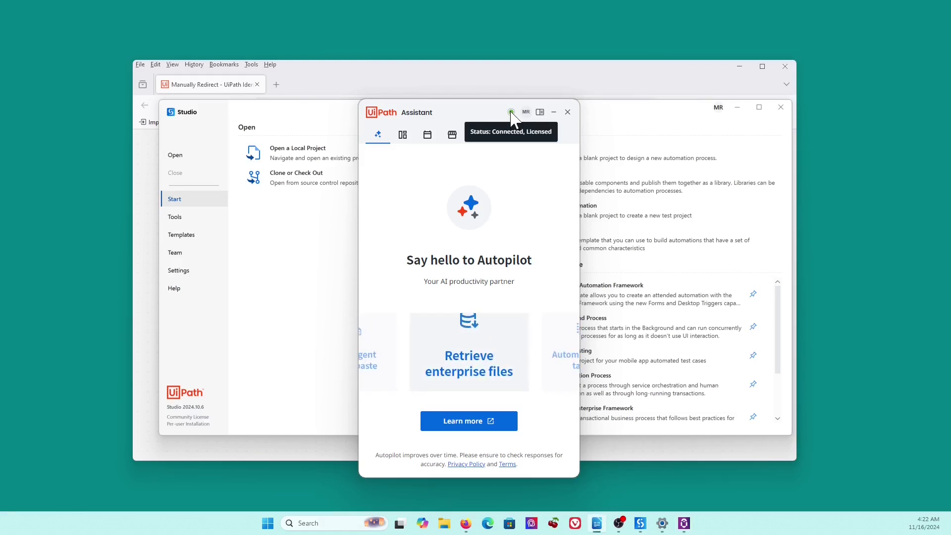
pyautogui.click(554, 114)
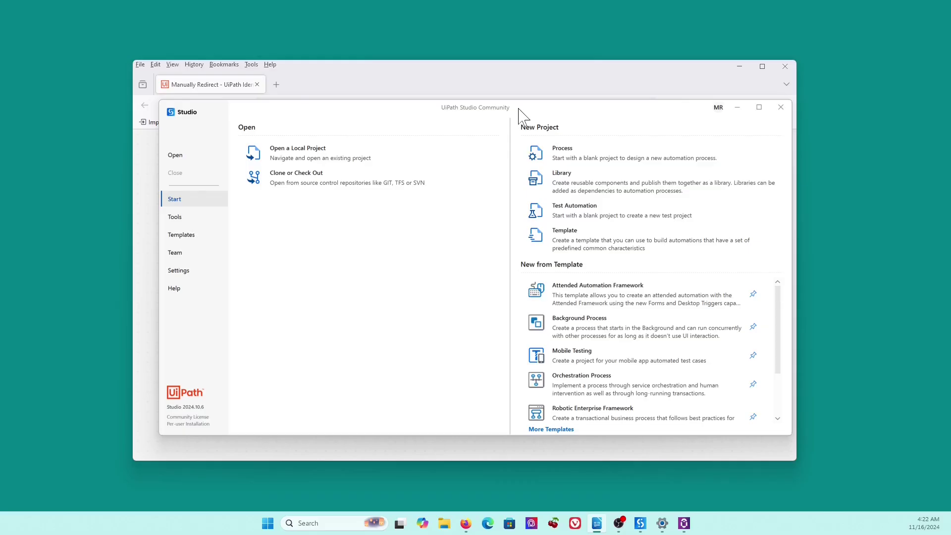
# - Start a new blank process named HelloWorld with the description "My first Uipath Program"
pyautogui.click(591, 157)
pyautogui.press('End')
pyautogui.moveTo(394, 253); pyautogui.dragTo(334, 263)
pyautogui.write('H')
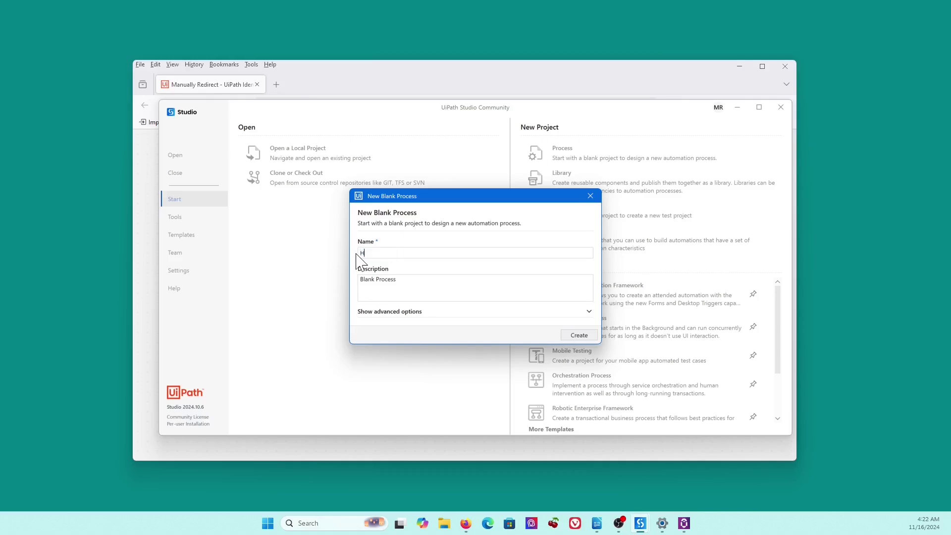
pyautogui.write('elloWorld')
pyautogui.hotkey('ctrl', 'a')
pyautogui.write('My first Uipath Program')
# - Set the new process's location to C:\UiPath in the advanced options
pyautogui.click(589, 312)
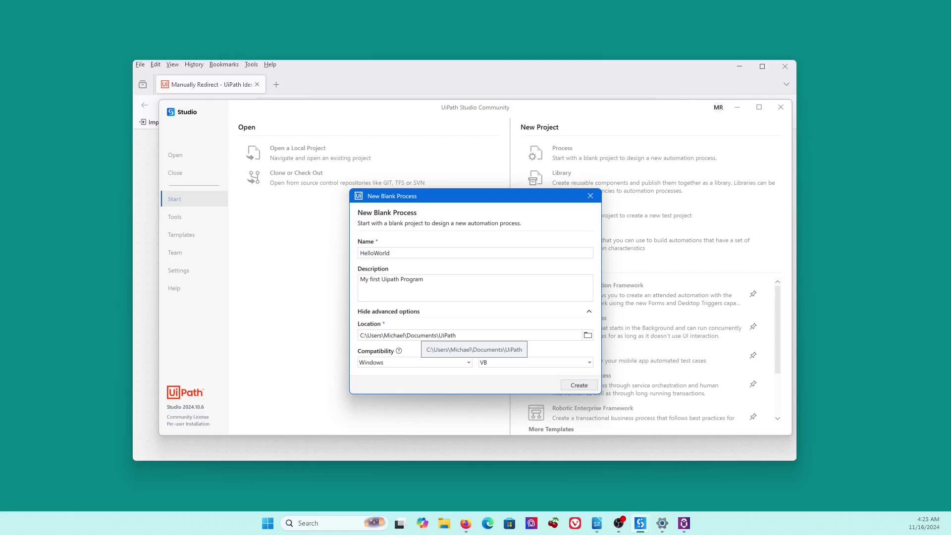
pyautogui.click(588, 336)
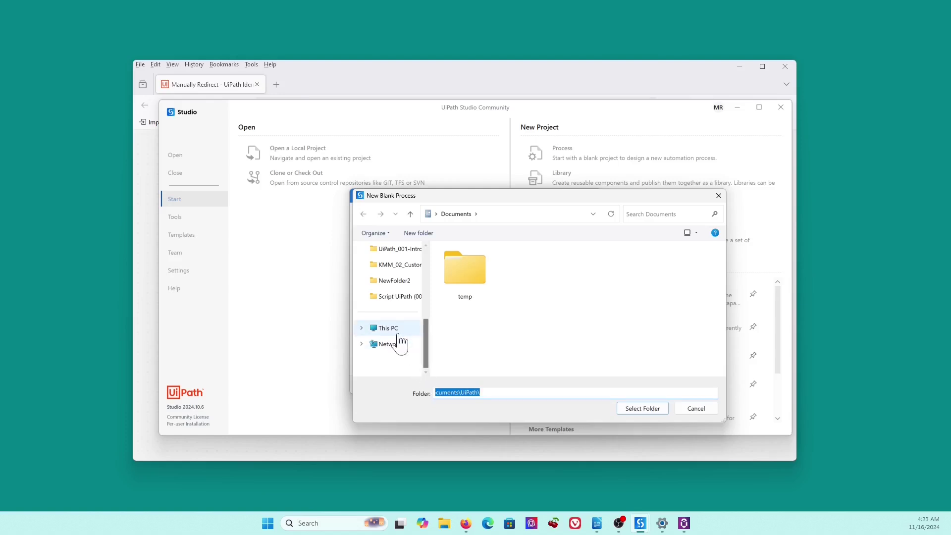
pyautogui.click(396, 330)
pyautogui.click(480, 274)
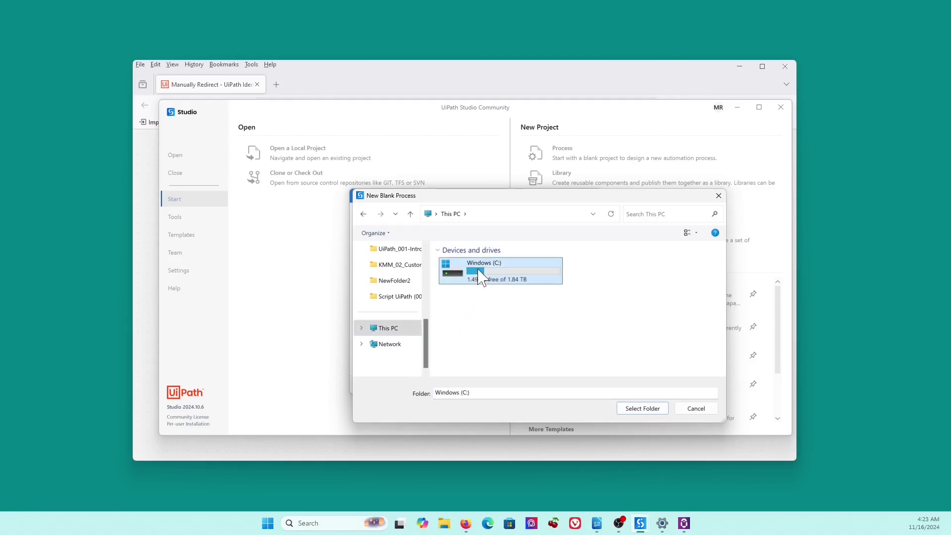
pyautogui.doubleClick(479, 273)
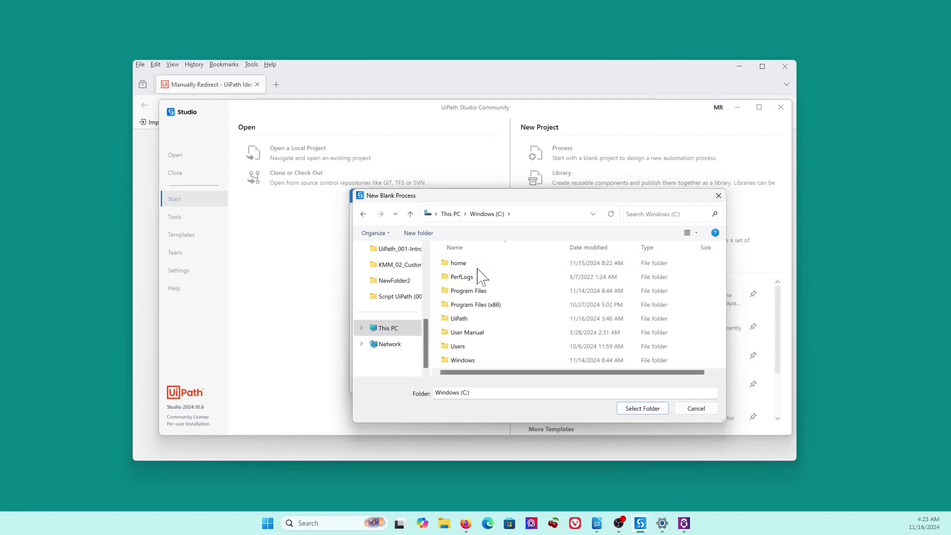
pyautogui.click(459, 320)
pyautogui.doubleClick(459, 319)
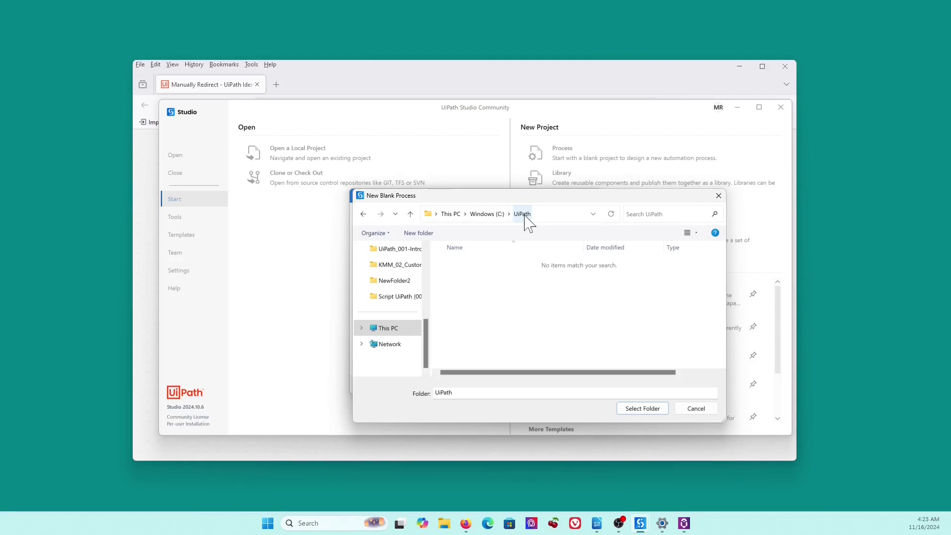
pyautogui.click(644, 412)
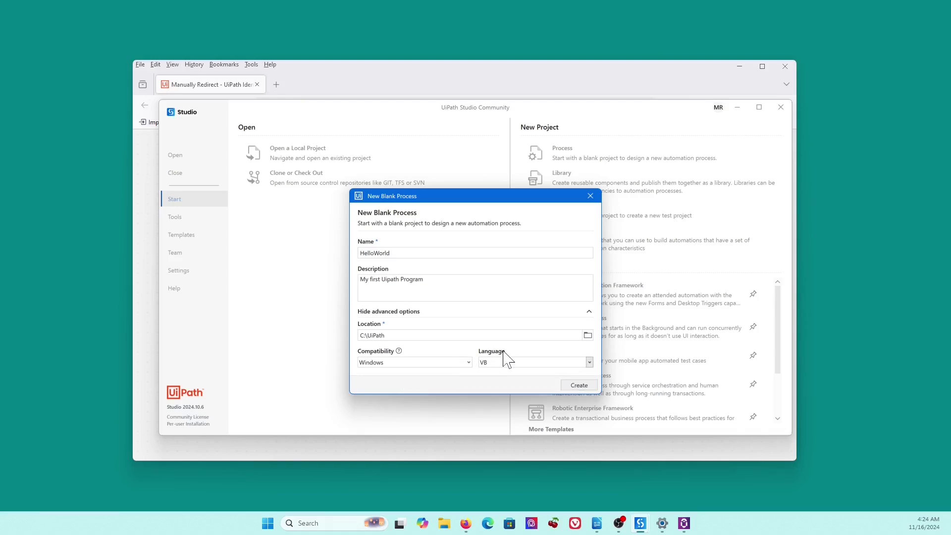
# - Keep VB as the new process's language and create the HelloWorld project
pyautogui.click(590, 362)
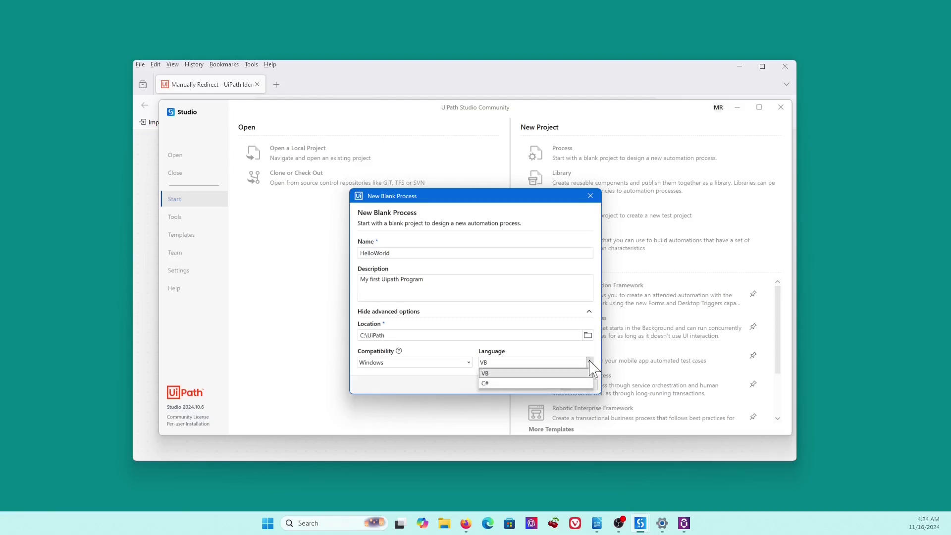
pyautogui.click(590, 362)
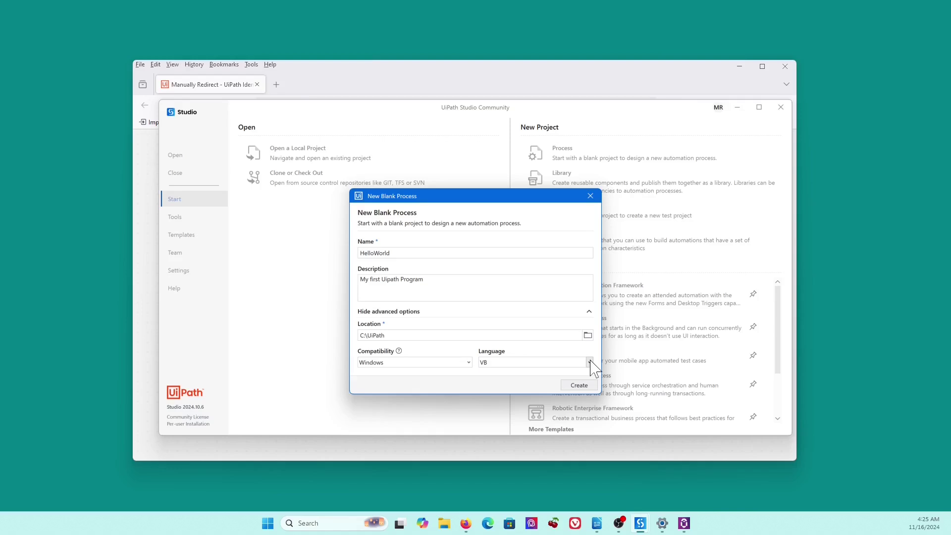
pyautogui.click(580, 385)
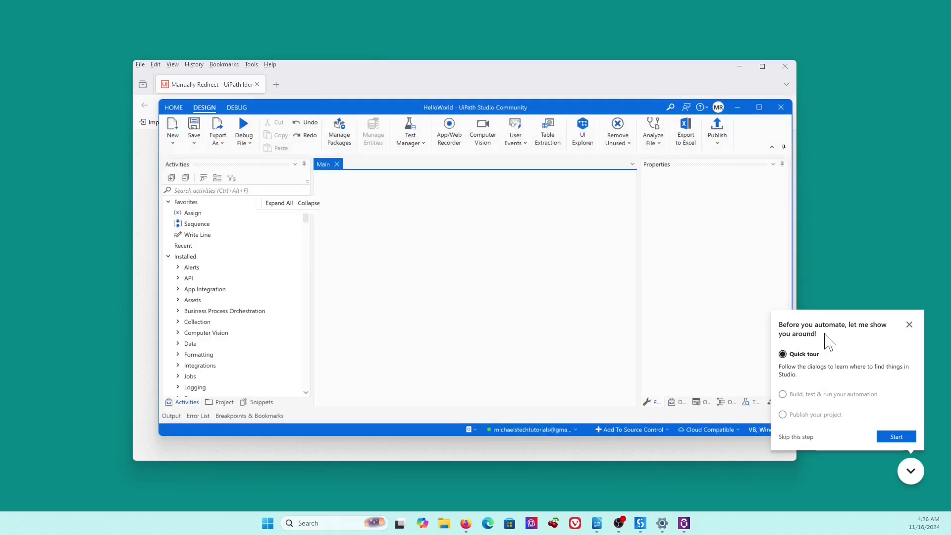
# - Close the quick tour tutorial and confirm its dismissal
pyautogui.click(909, 325)
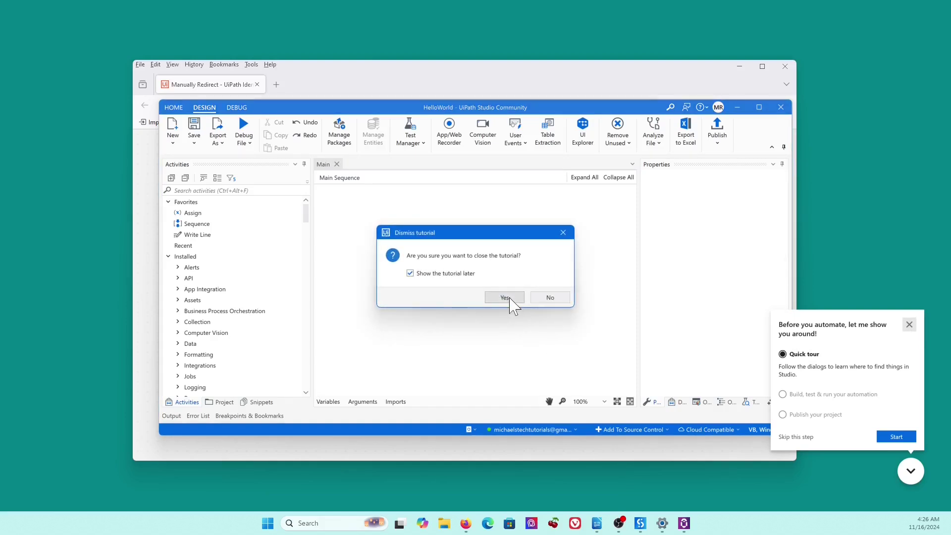
pyautogui.click(426, 279)
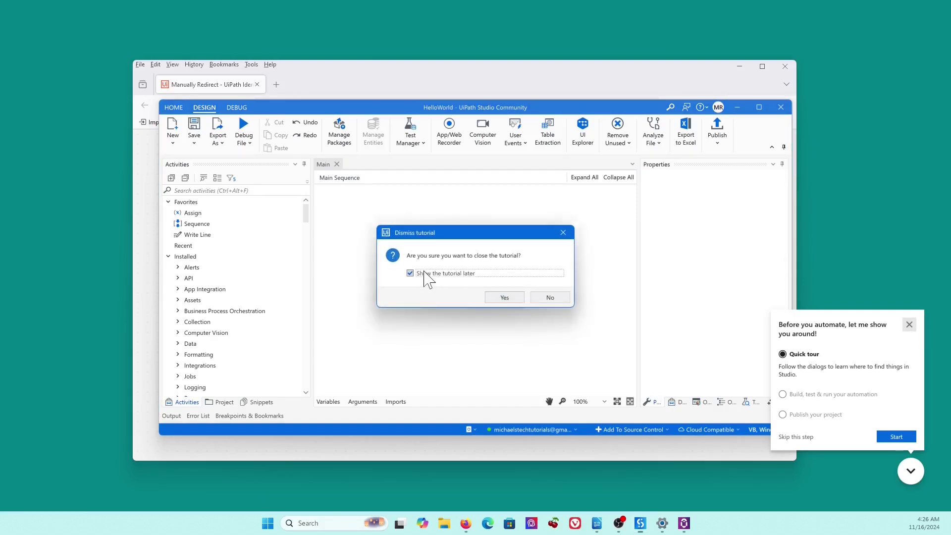
pyautogui.click(511, 300)
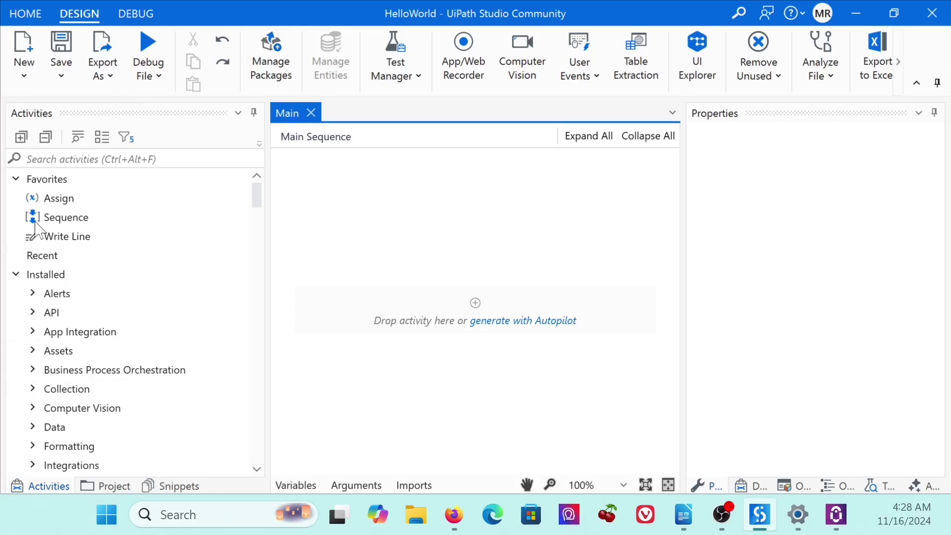
# - Examine the HelloWorld project's dependencies and files and return to the activities list
pyautogui.click(45, 487)
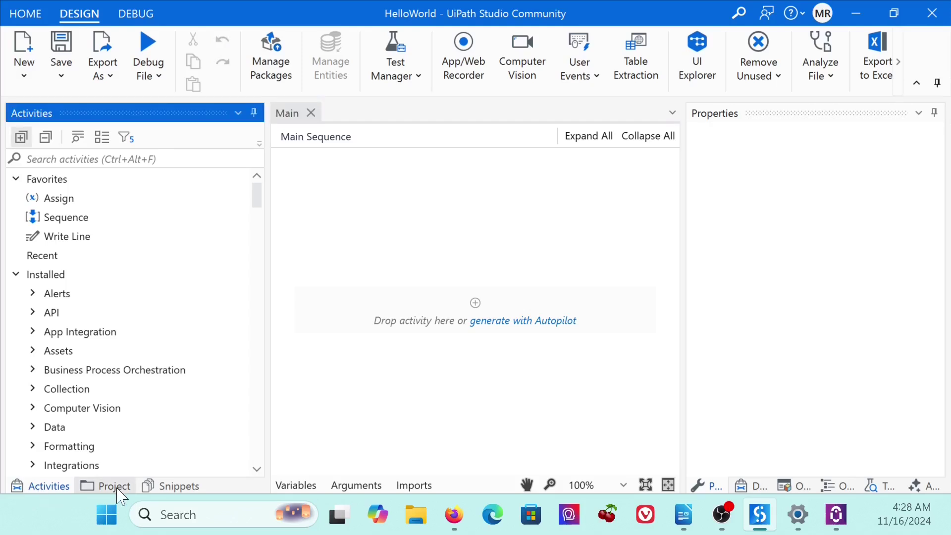
pyautogui.click(113, 487)
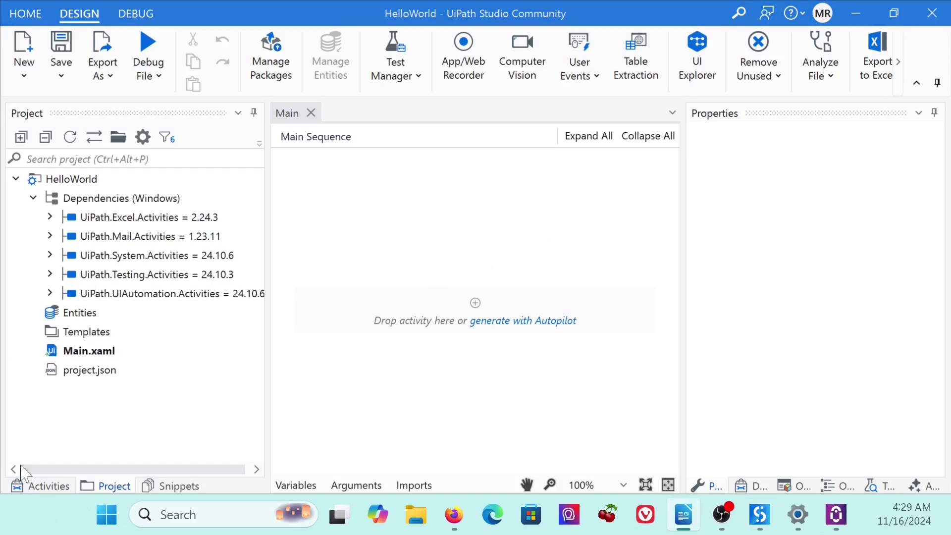
pyautogui.click(46, 487)
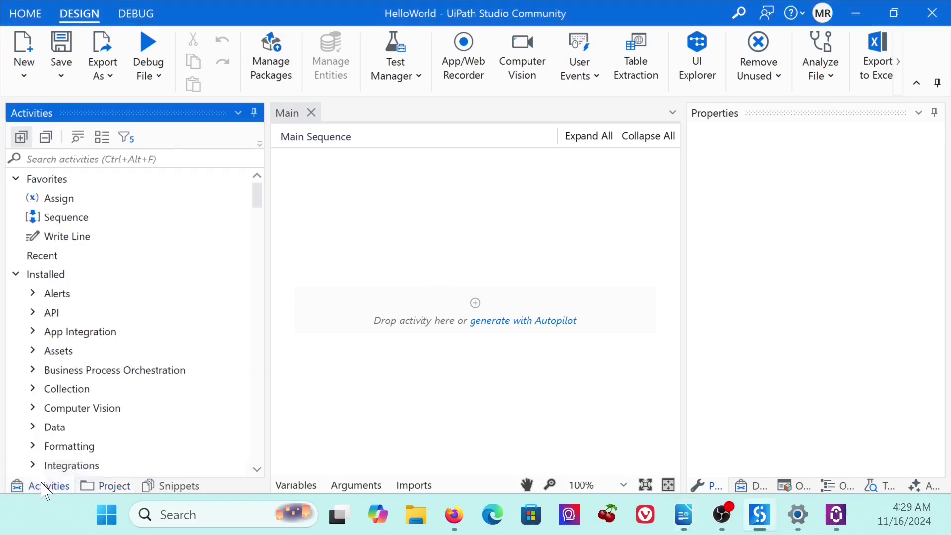
# - Search the activities for "message box" and add the Message Box activity to Main Sequence
pyautogui.click(26, 158)
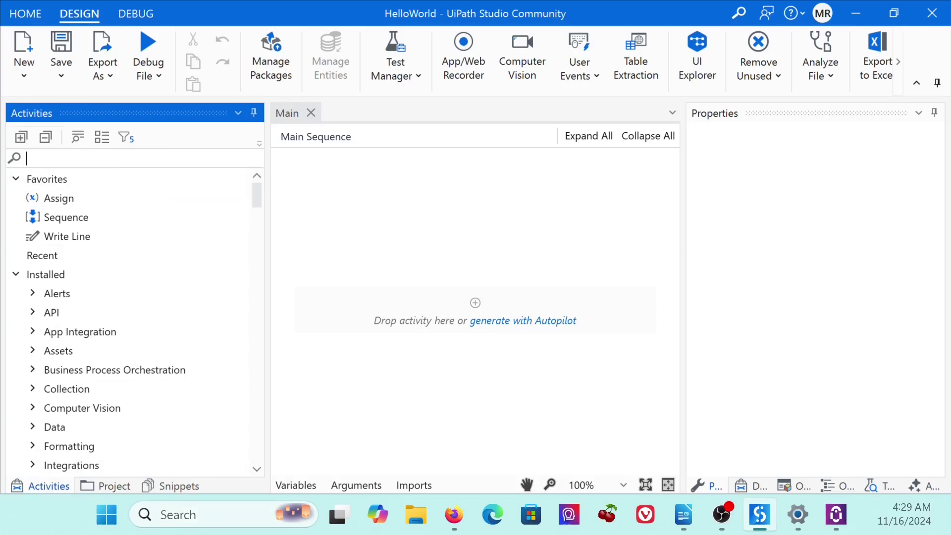
pyautogui.write('m')
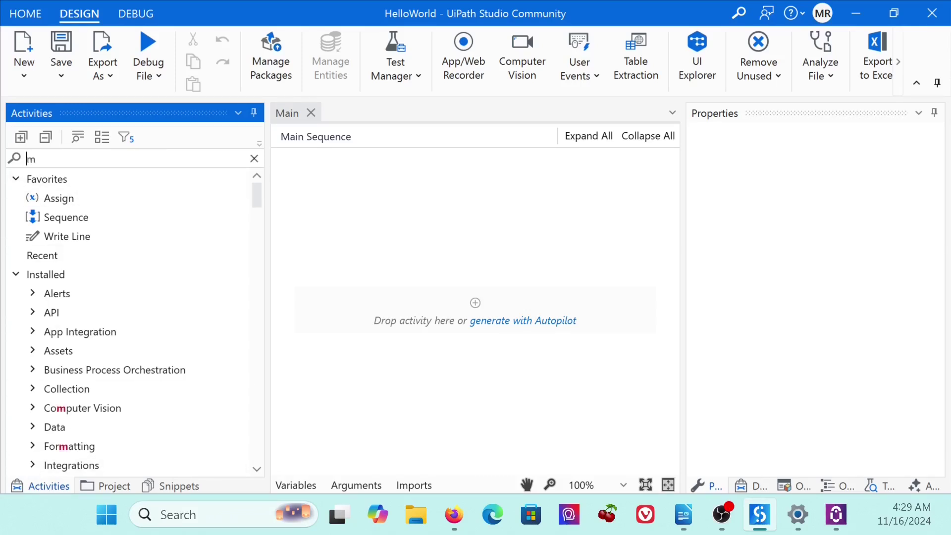
pyautogui.write('essage box')
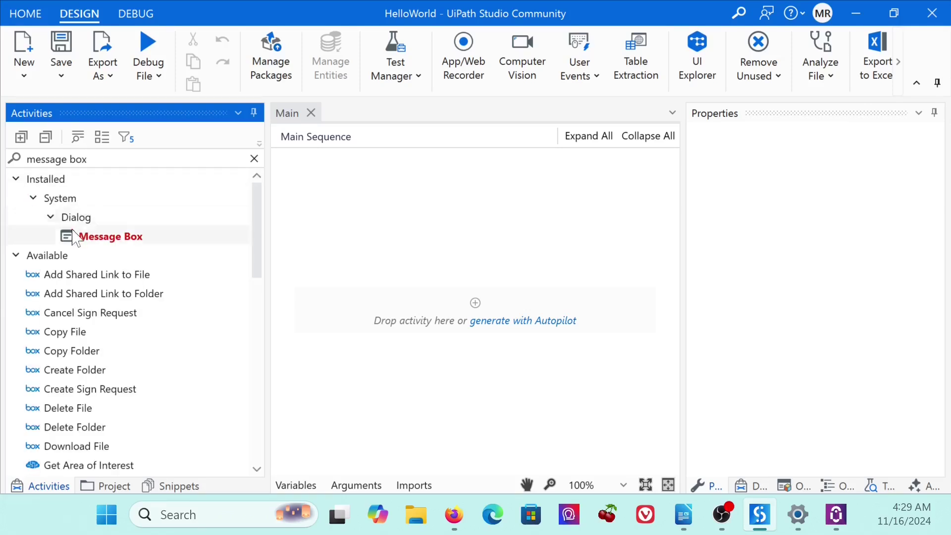
pyautogui.moveTo(82, 240); pyautogui.dragTo(484, 303)
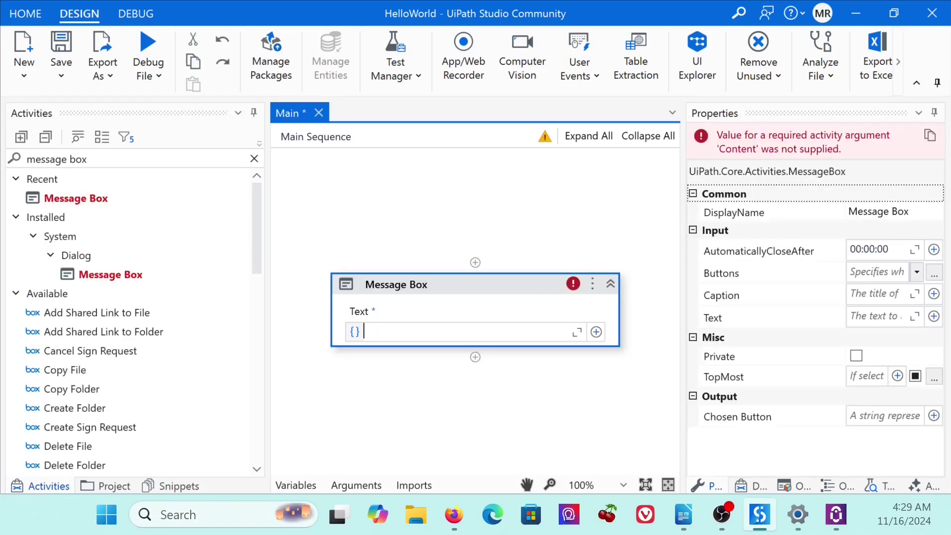
# - Set the Message Box activity's text to "Hello World", including the quotation marks, and deselect the activity
pyautogui.click(463, 332)
pyautogui.write('"')
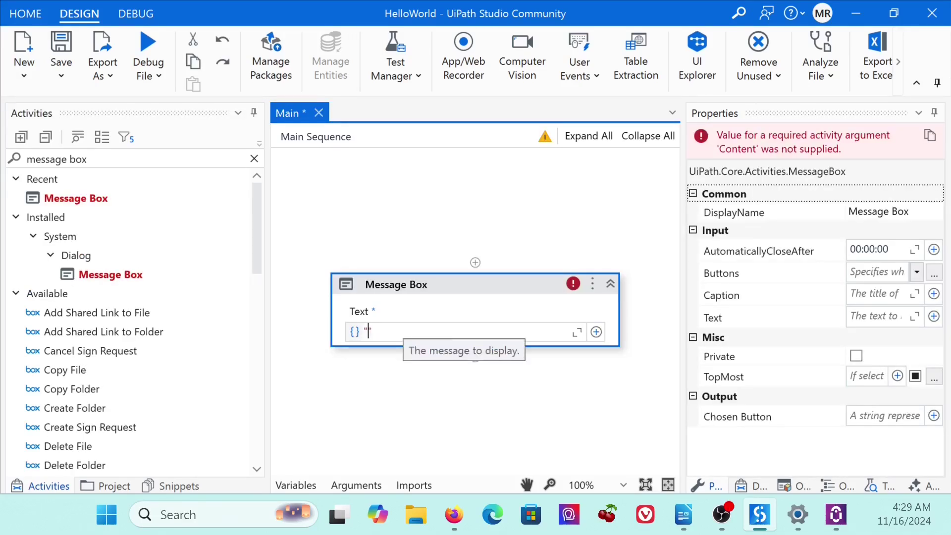
pyautogui.write('Hello World')
pyautogui.click(642, 297)
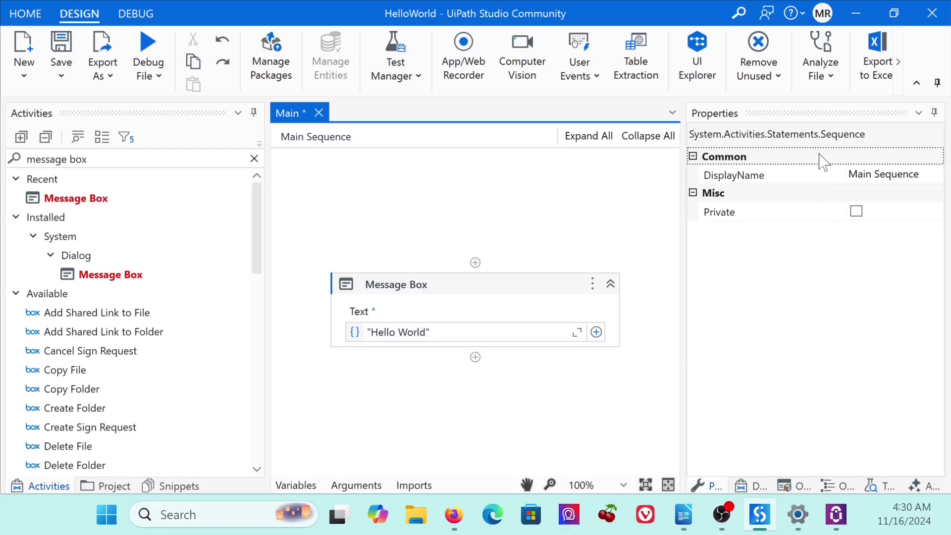
# - Check the properties of Main Sequence and clear the activities search
pyautogui.click(716, 486)
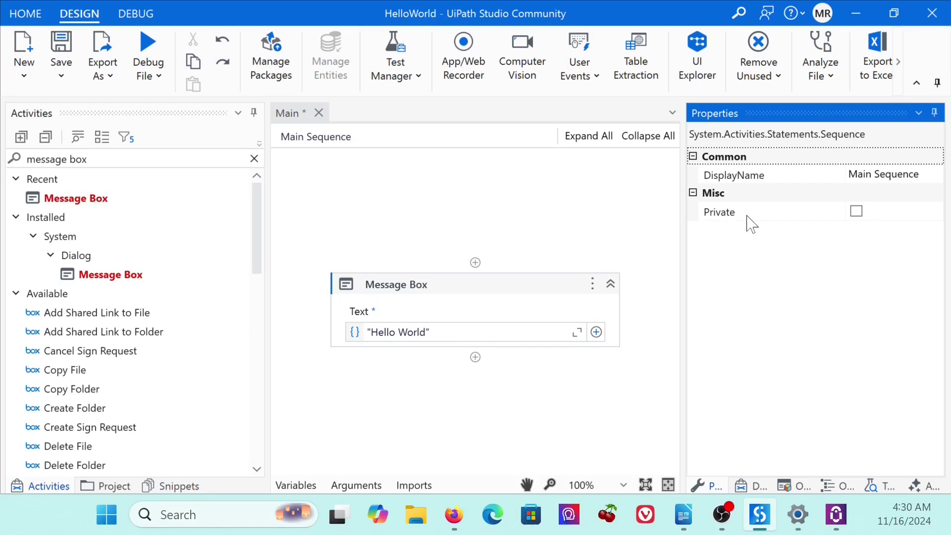
pyautogui.hotkey('ctrl', 'alt', 'a')
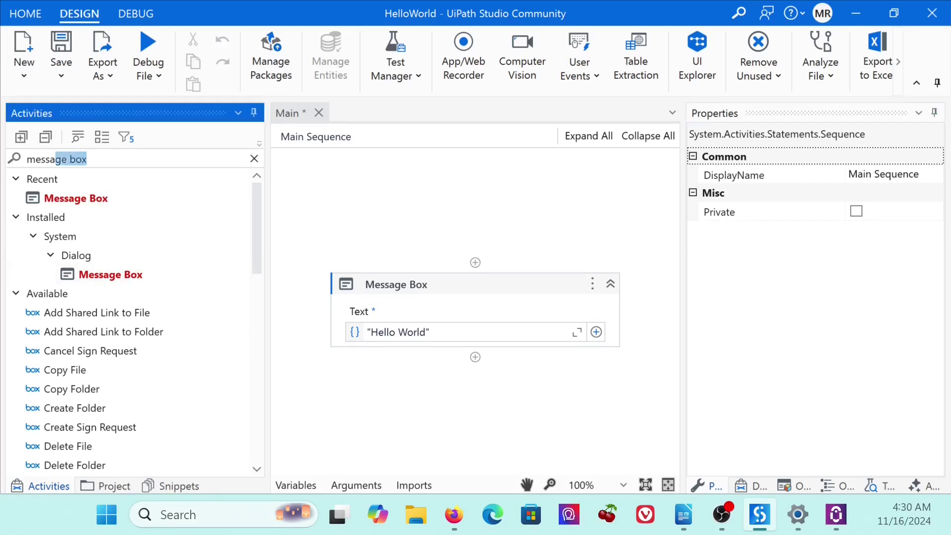
pyautogui.press('BackSpace')
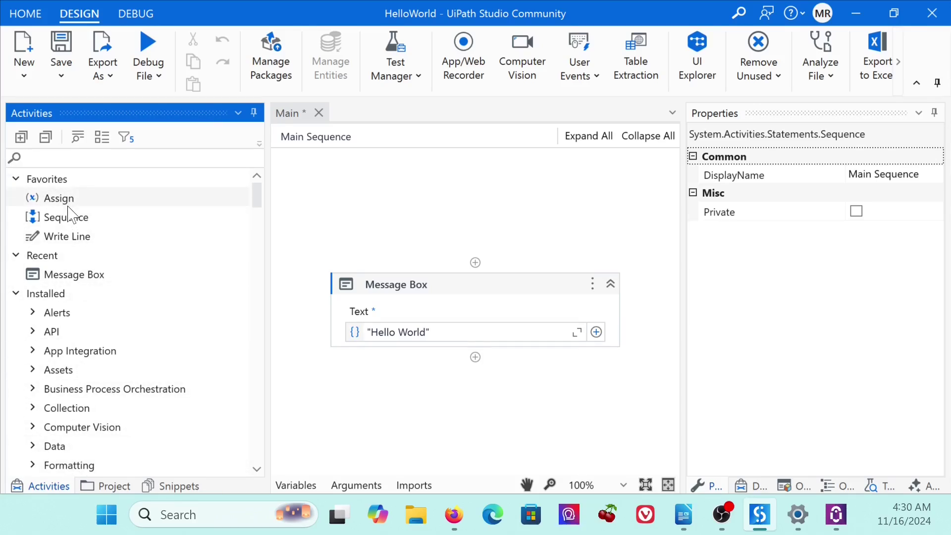
# - Debug the Main workflow and move its Hello World message box fully into view before acknowledging it
pyautogui.click(159, 80)
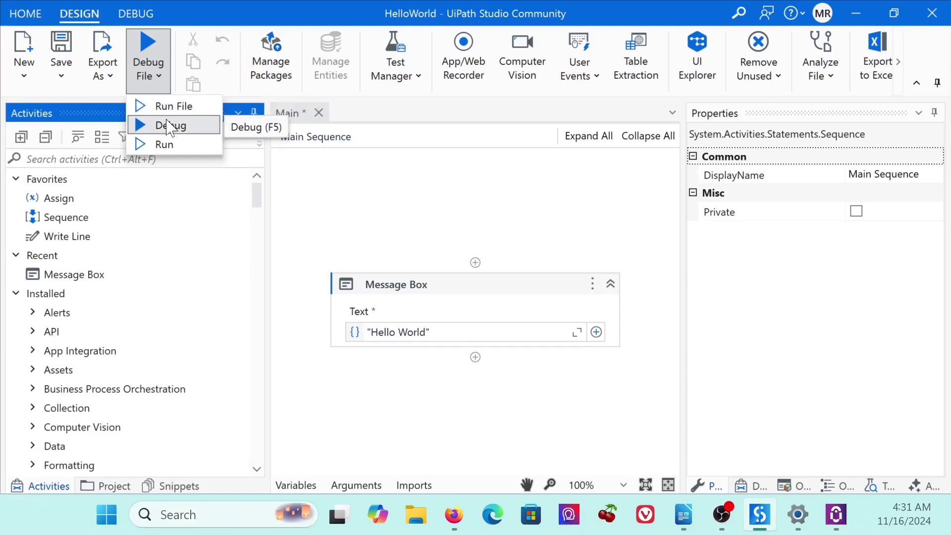
pyautogui.click(149, 44)
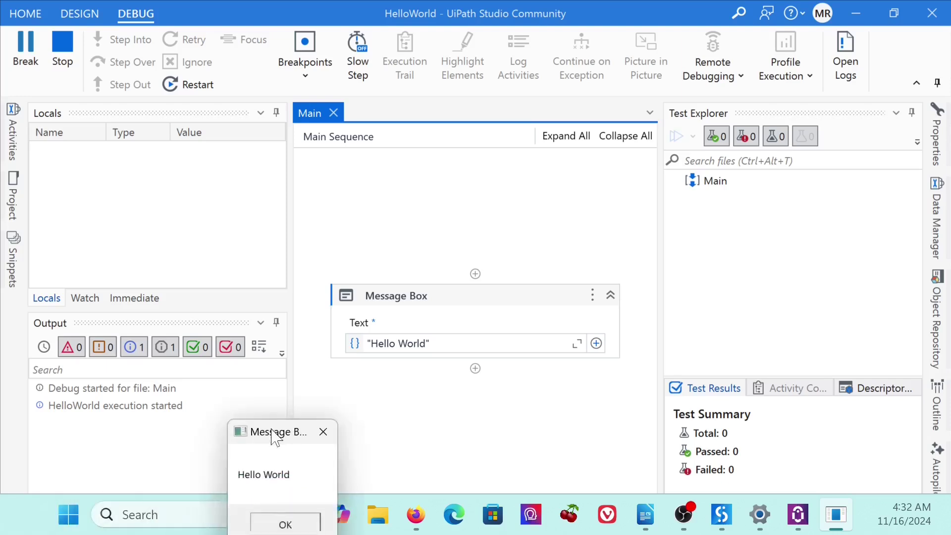
pyautogui.moveTo(273, 433); pyautogui.dragTo(451, 196)
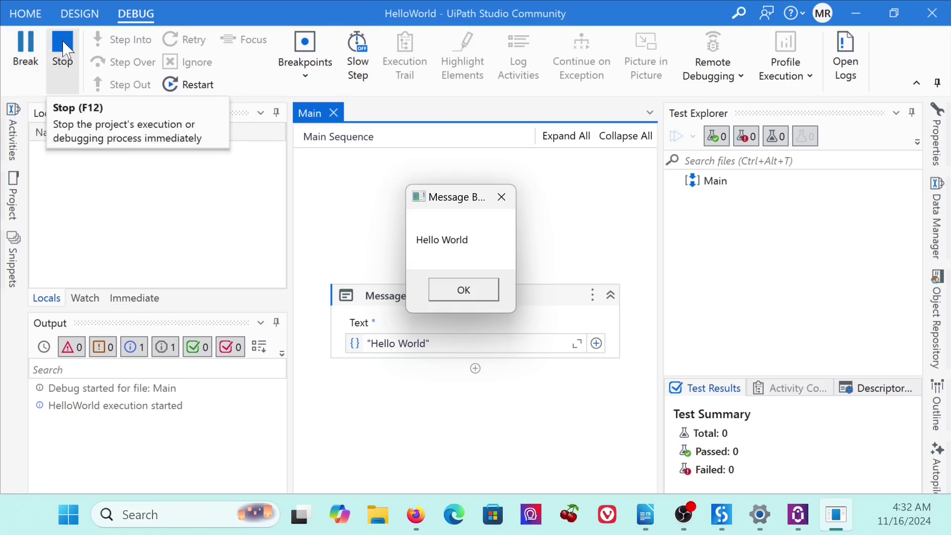
pyautogui.click(460, 296)
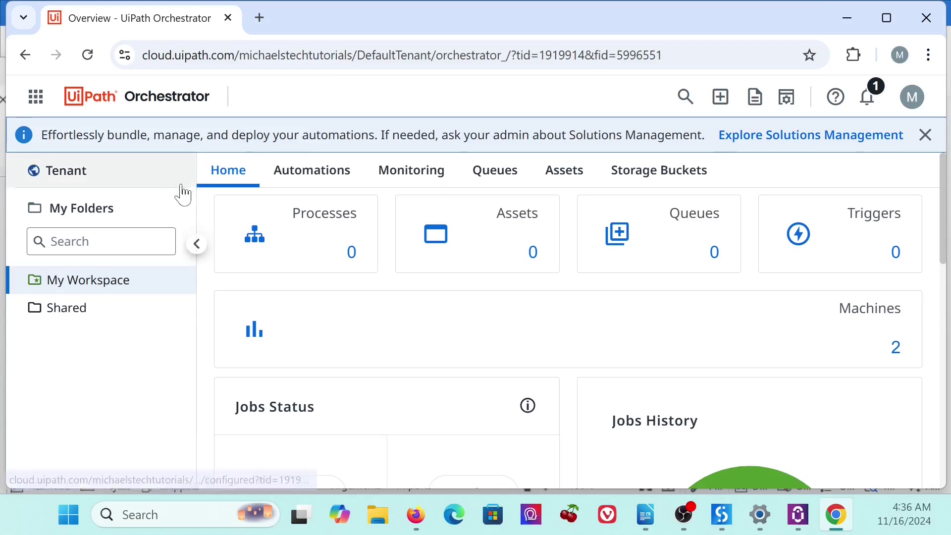
# - Switch from Orchestrator to UiPath Assistant
pyautogui.click(798, 515)
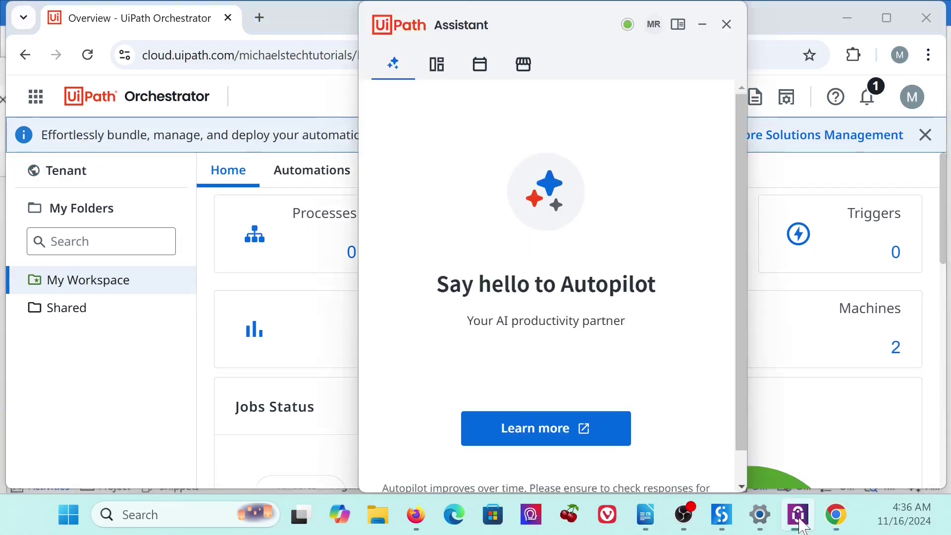